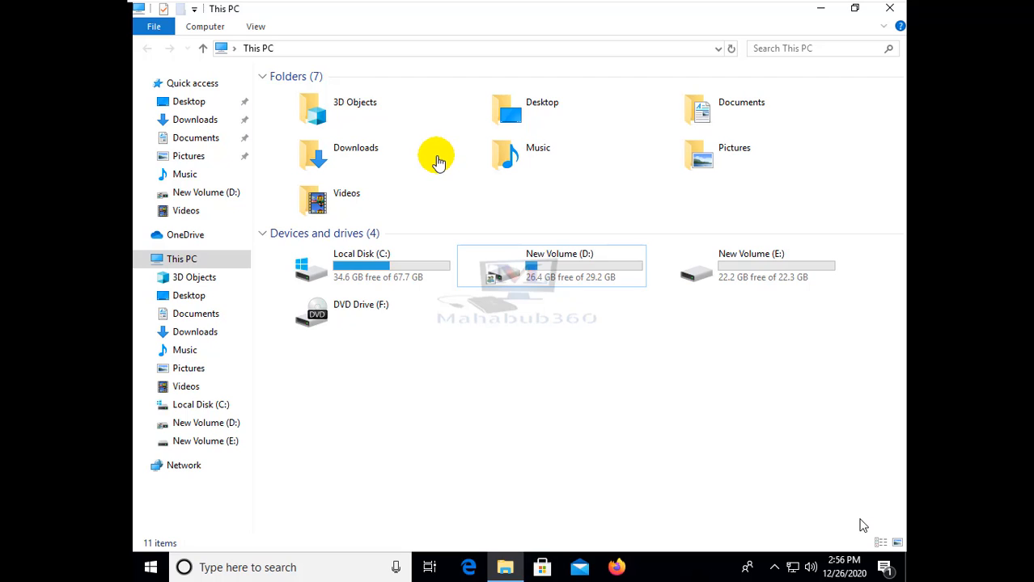
click(578, 353)
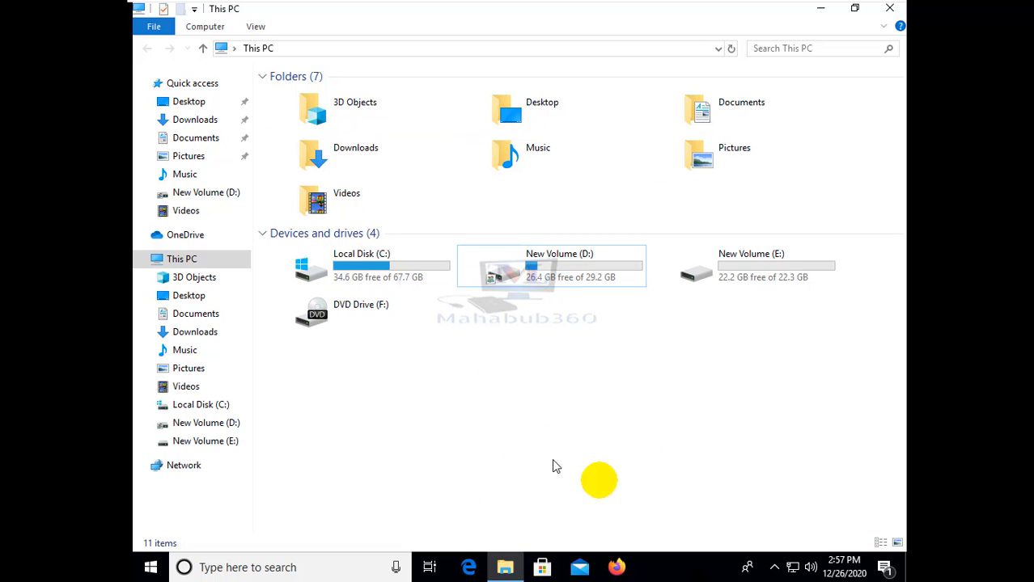
mouse_move(533, 281)
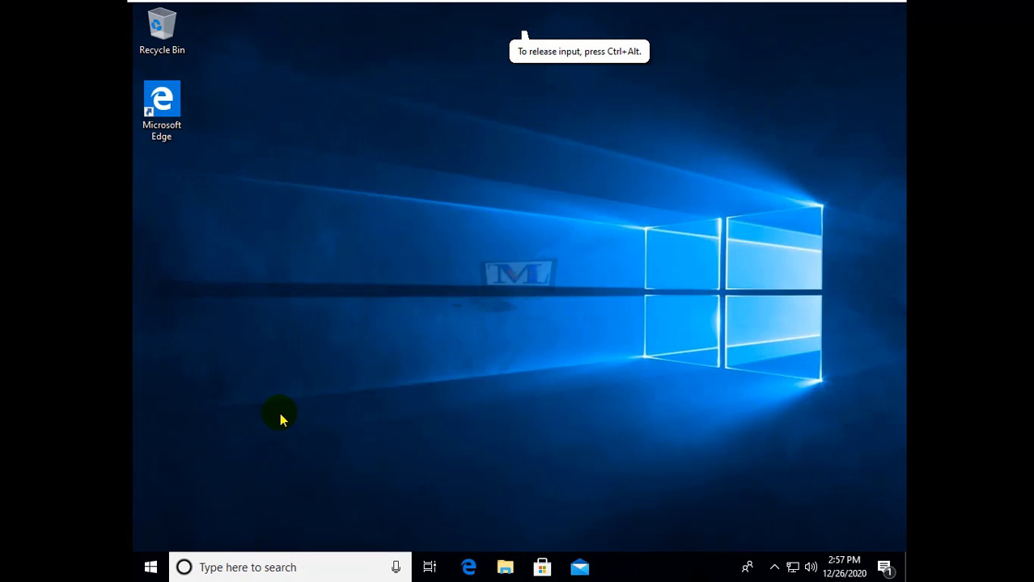
On the client desktop, use Run to open the network computer \\30.30.30.50 from the recent entries
key(super+r)
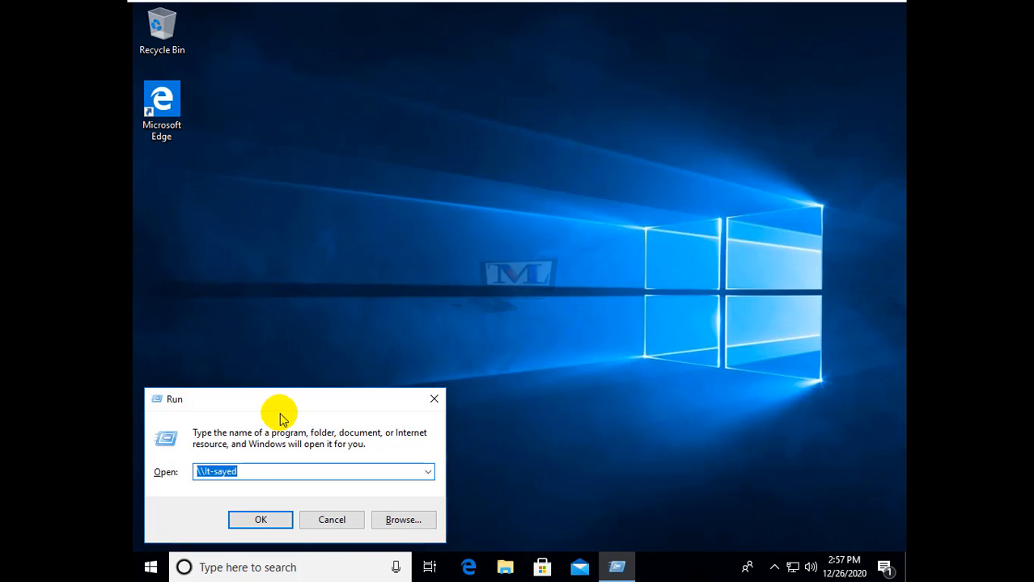
click(428, 474)
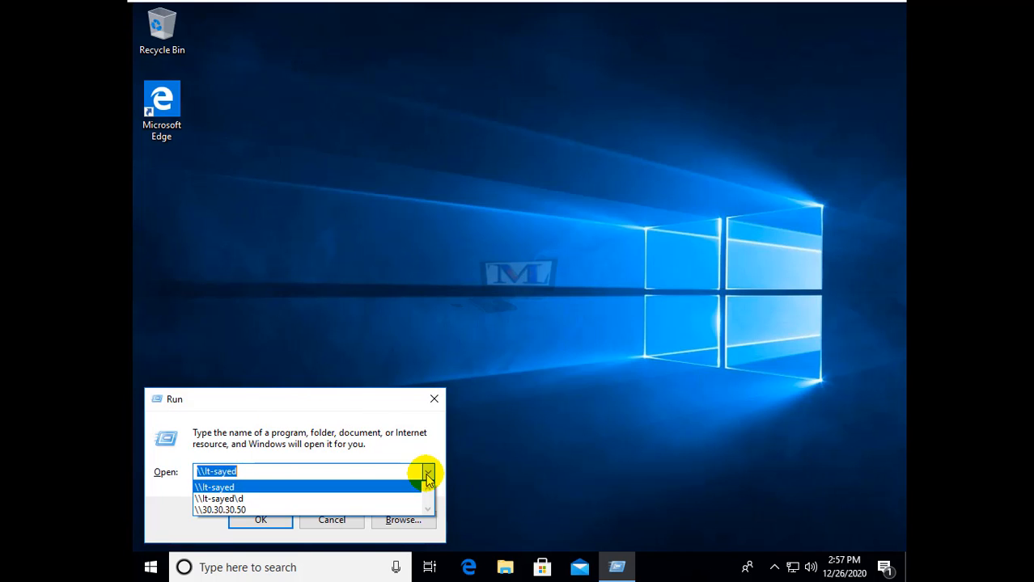
click(428, 474)
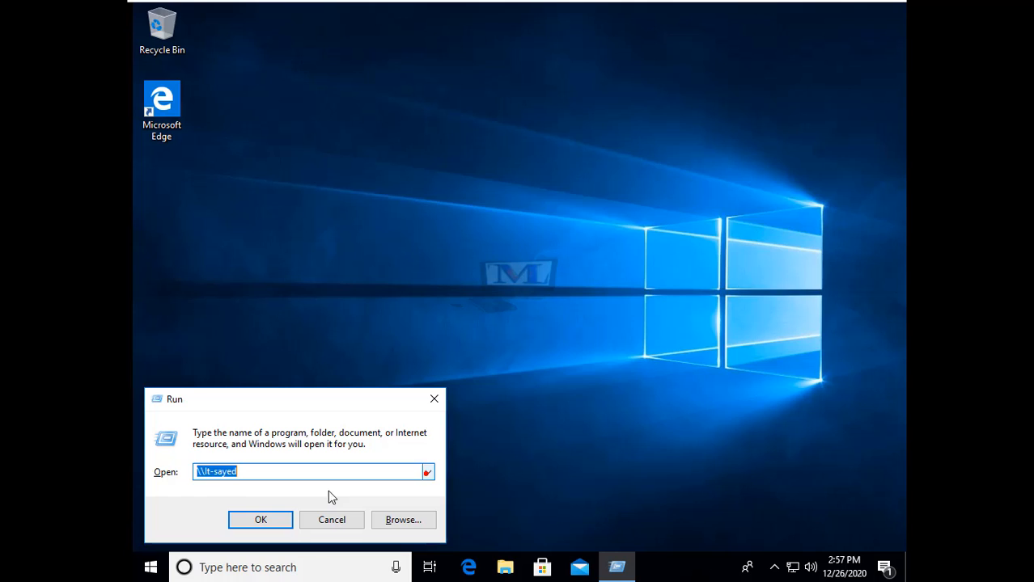
click(241, 475)
drag(219, 475, 203, 473)
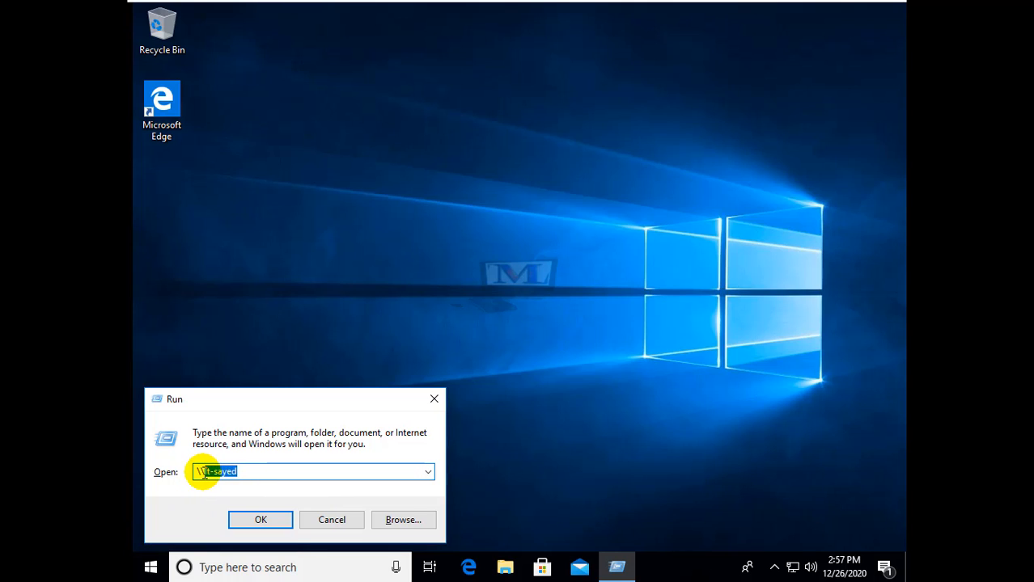
click(428, 474)
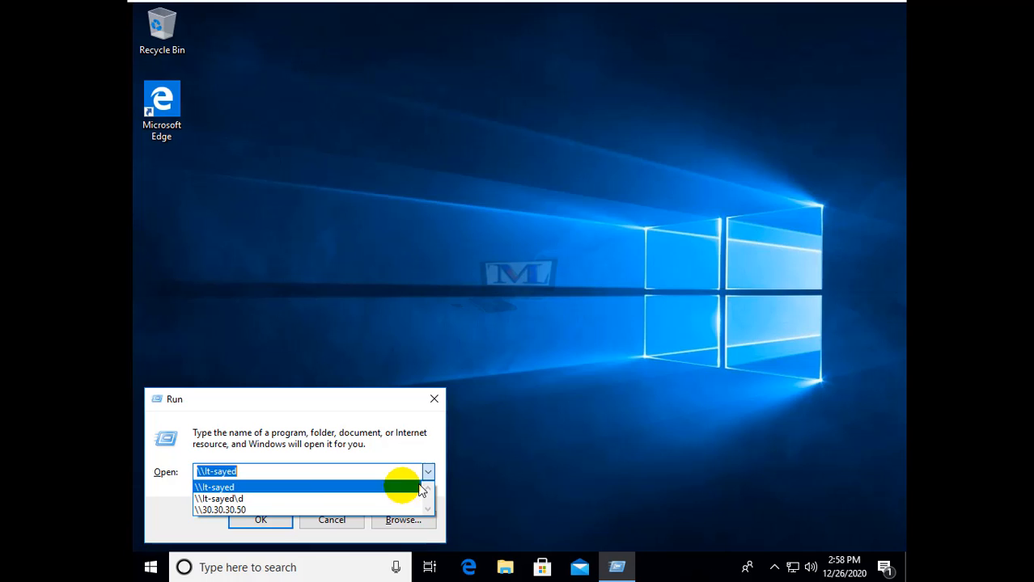
click(212, 510)
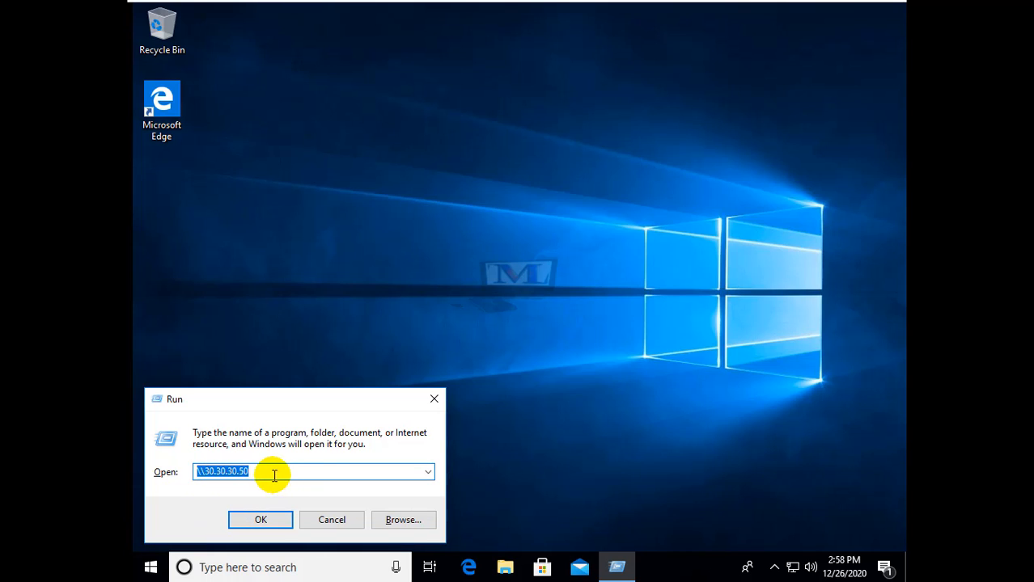
click(261, 521)
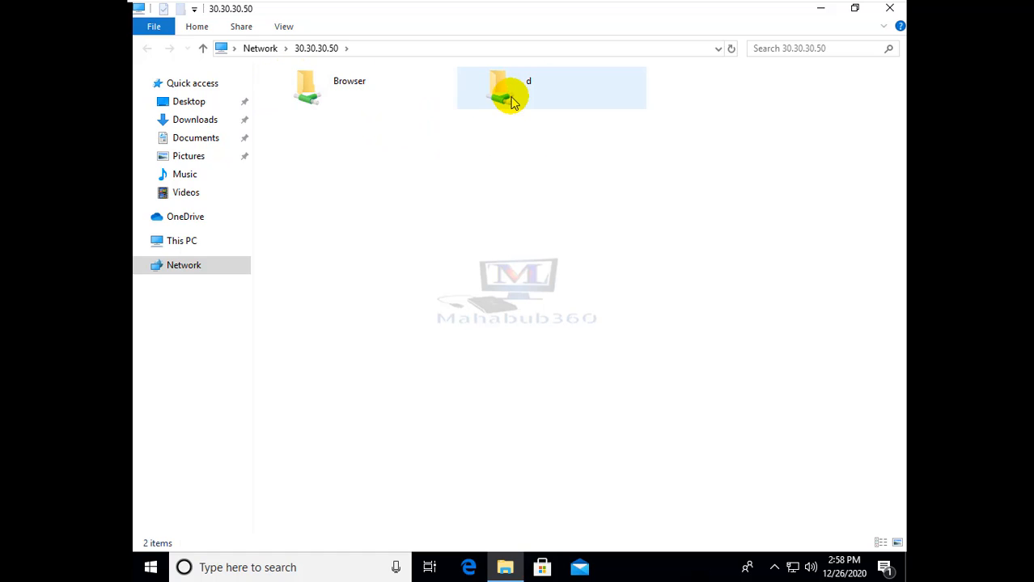
Check access to the Browser share, return to the share list, and try to open the d share
double_click(310, 90)
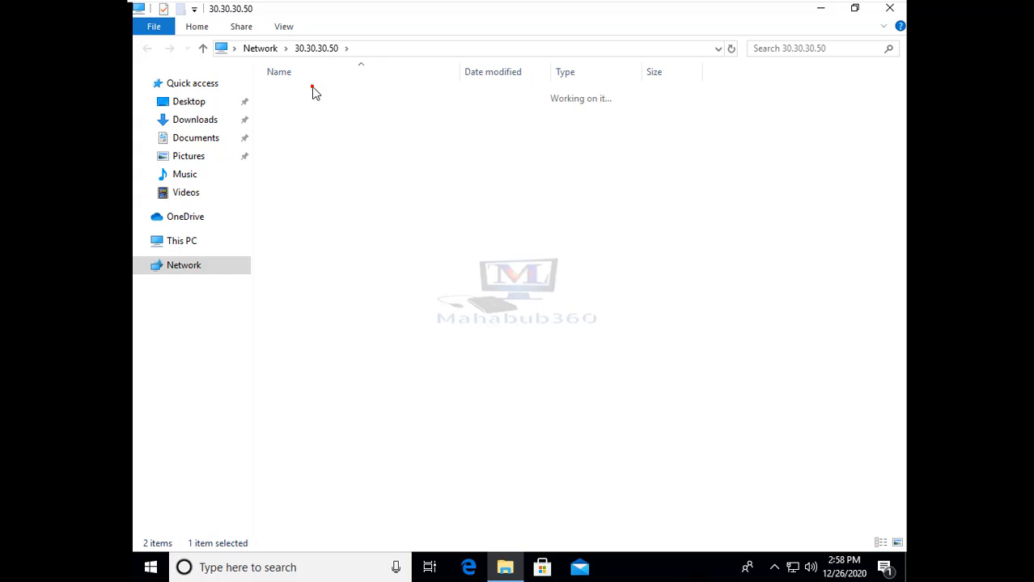
click(147, 50)
click(477, 130)
click(507, 84)
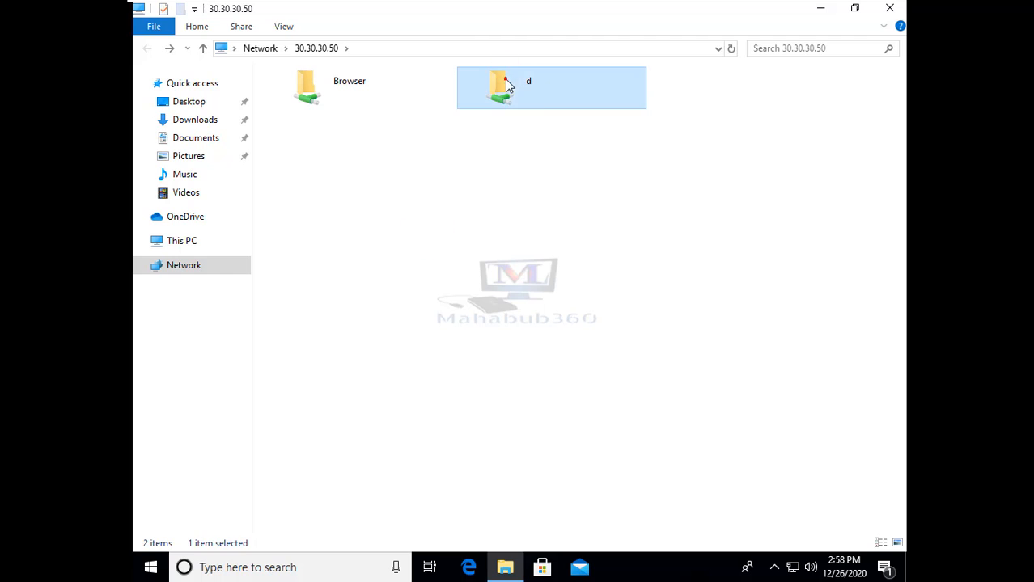
double_click(496, 89)
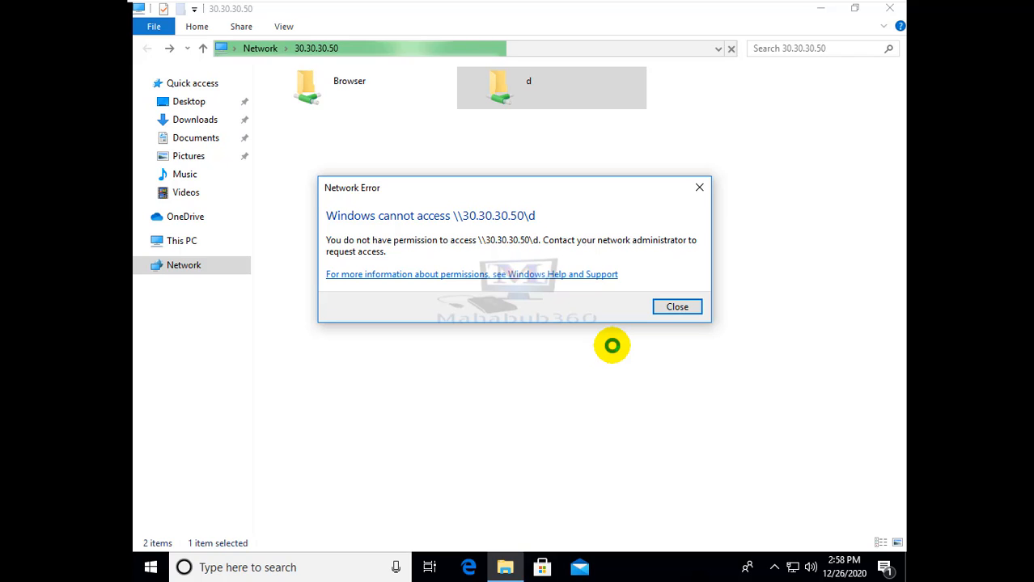
click(676, 309)
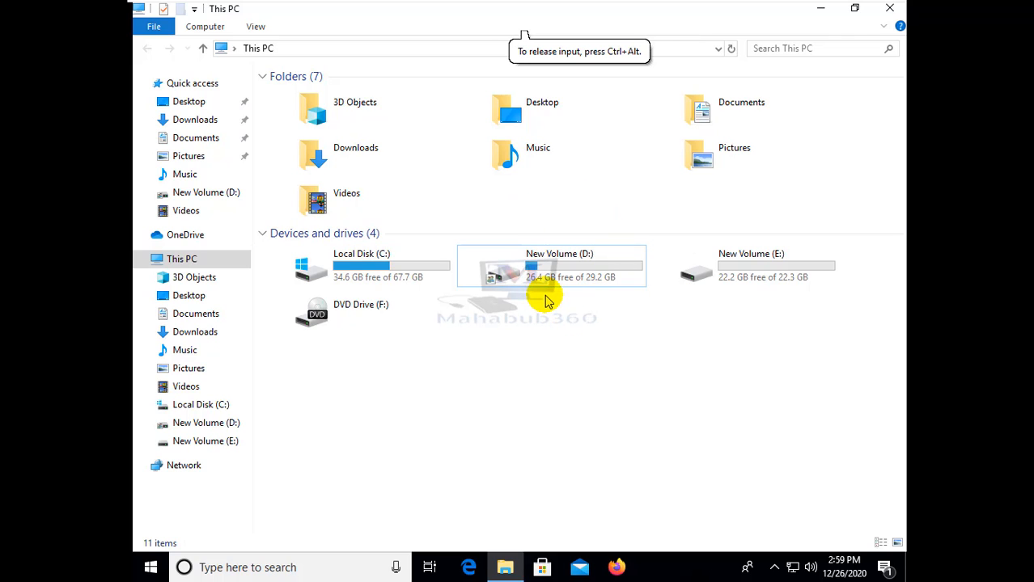
On the computer sharing the drive, open the Advanced Sharing permissions of New Volume (D:)
click(546, 275)
click(573, 315)
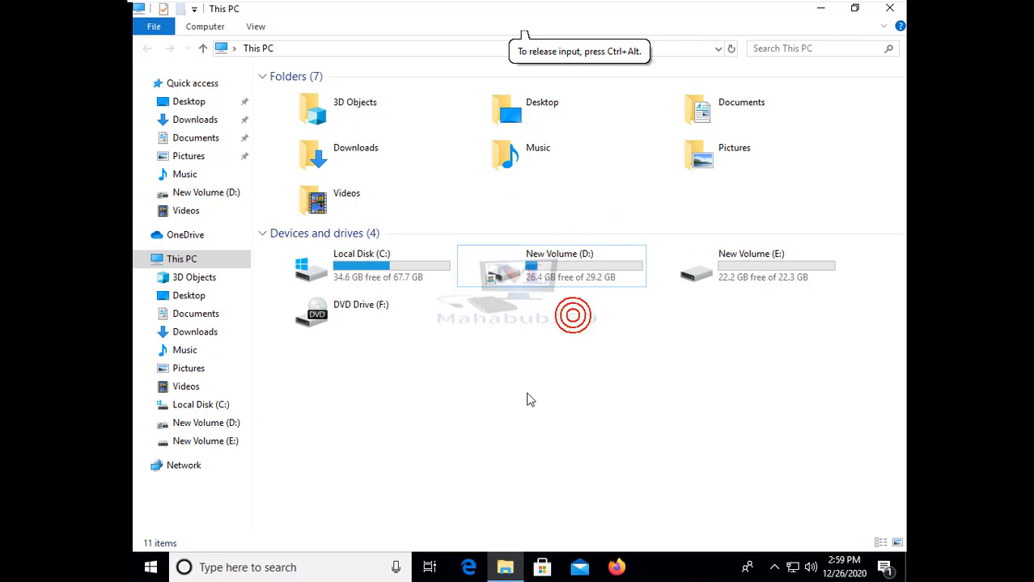
click(530, 279)
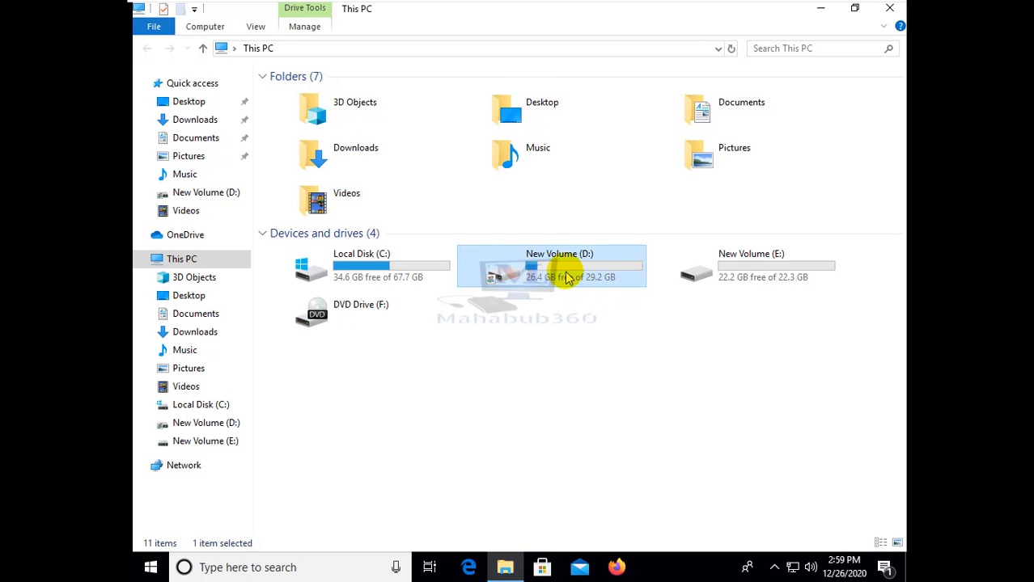
right_click(538, 269)
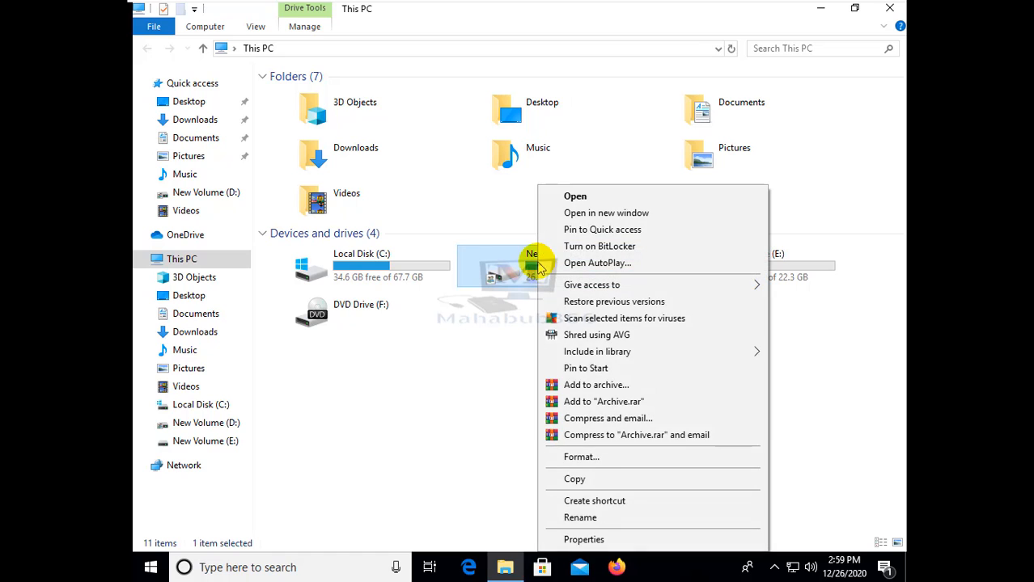
click(580, 542)
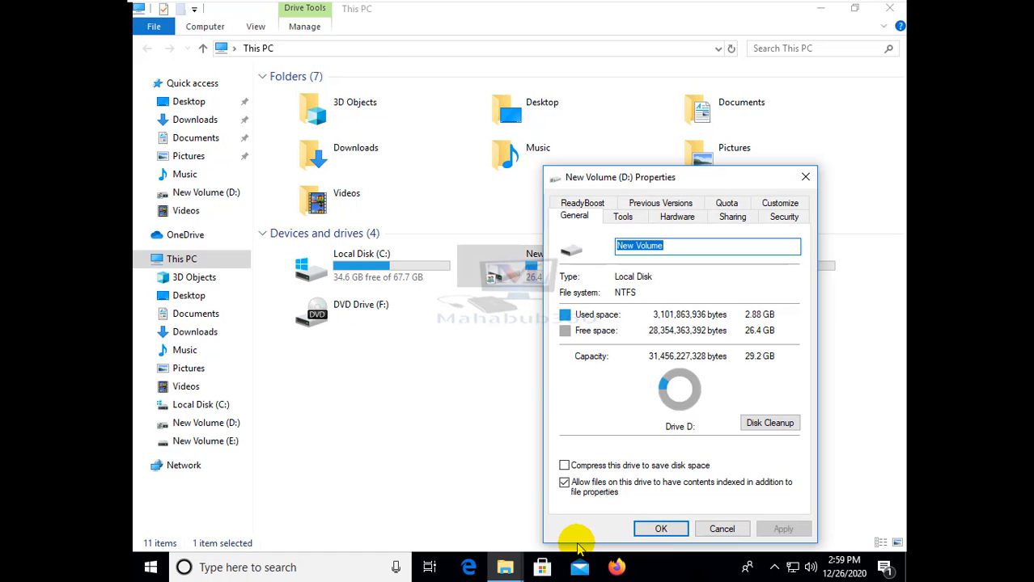
click(737, 223)
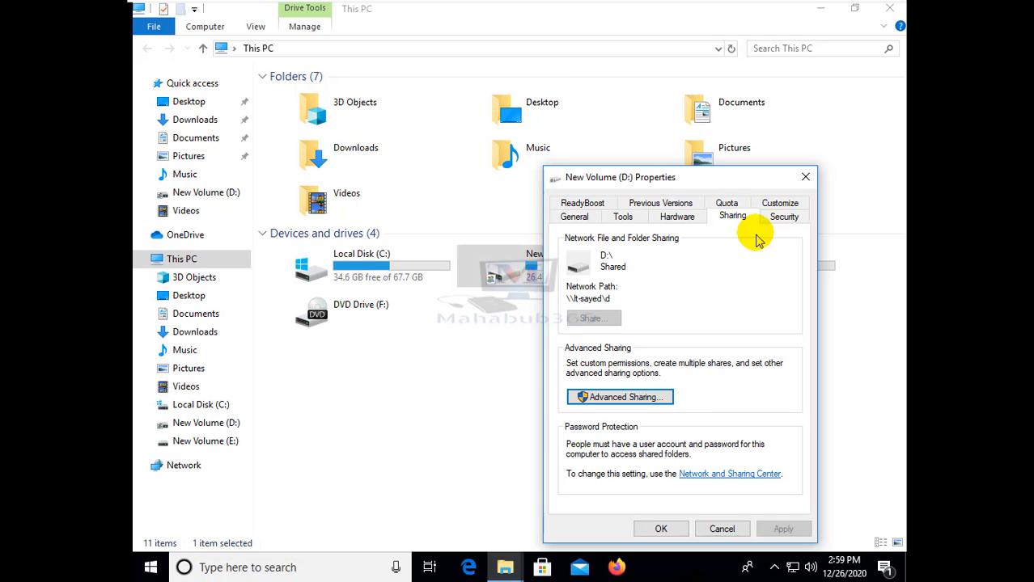
click(603, 400)
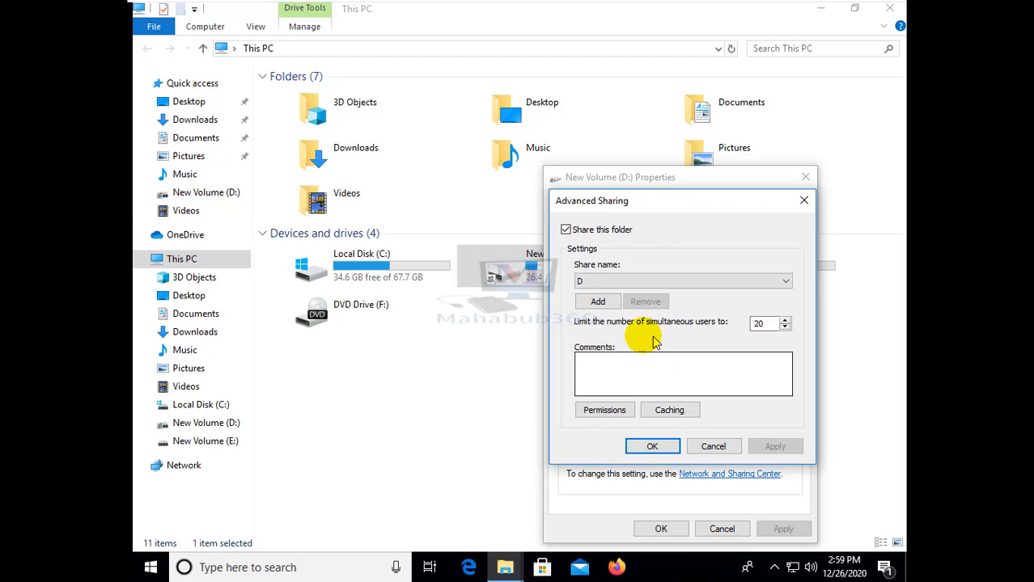
click(598, 414)
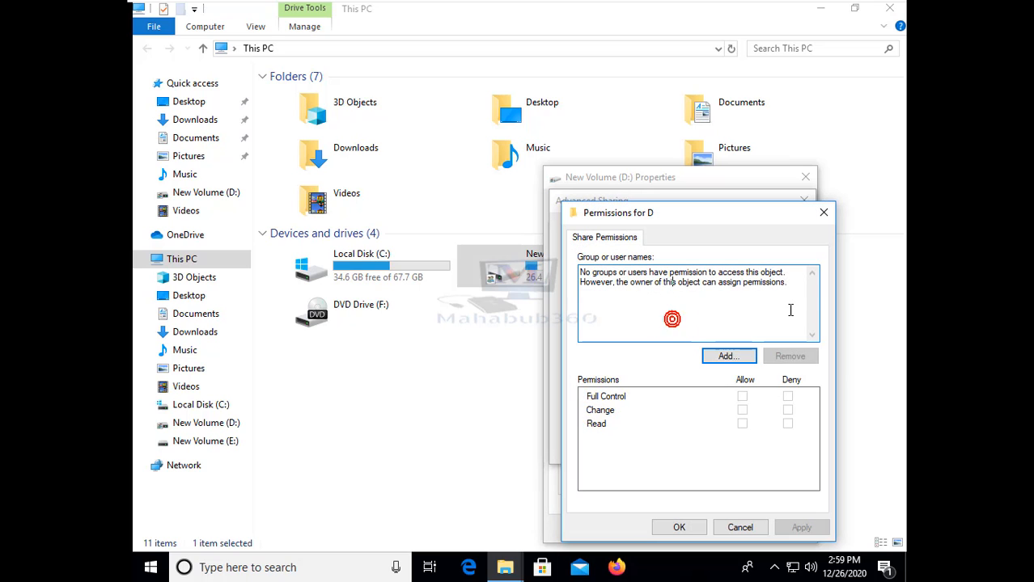
drag(788, 282, 566, 254)
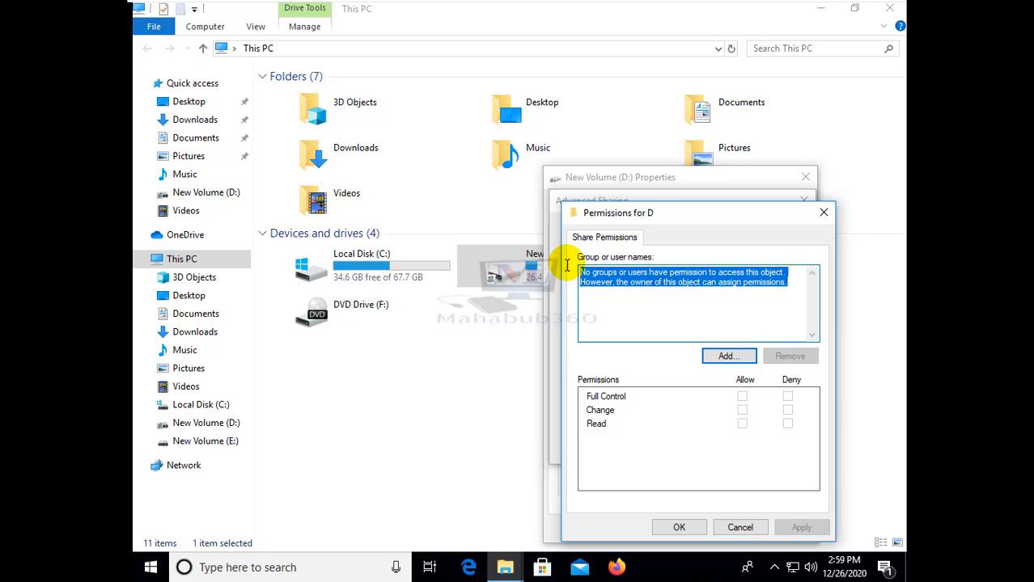
click(599, 313)
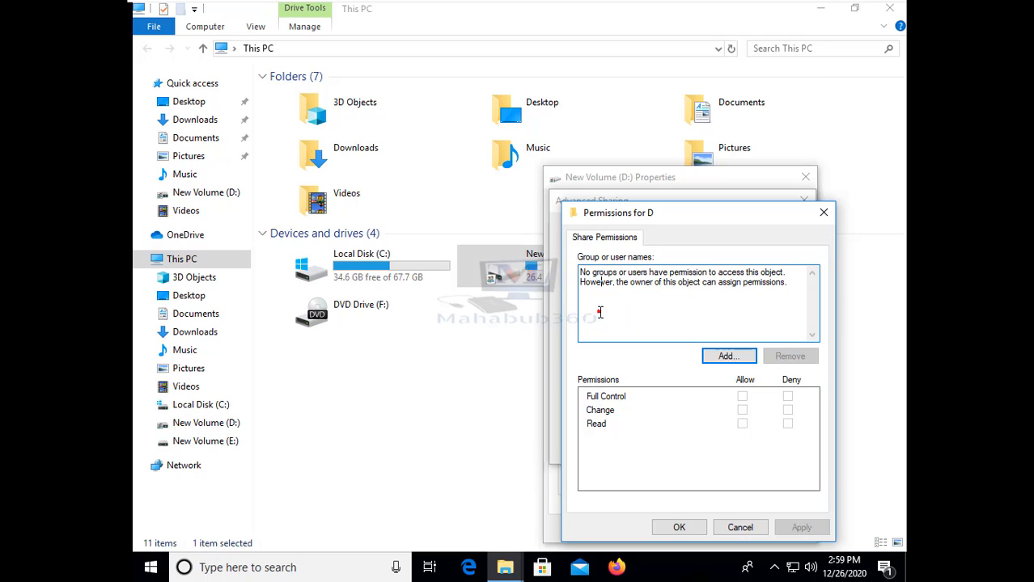
click(578, 274)
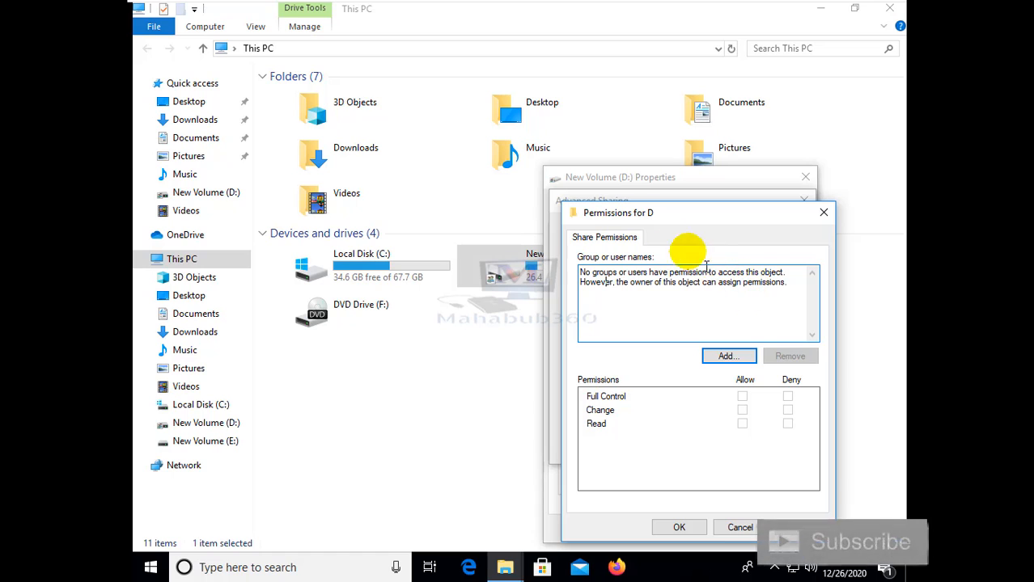
drag(805, 289, 581, 270)
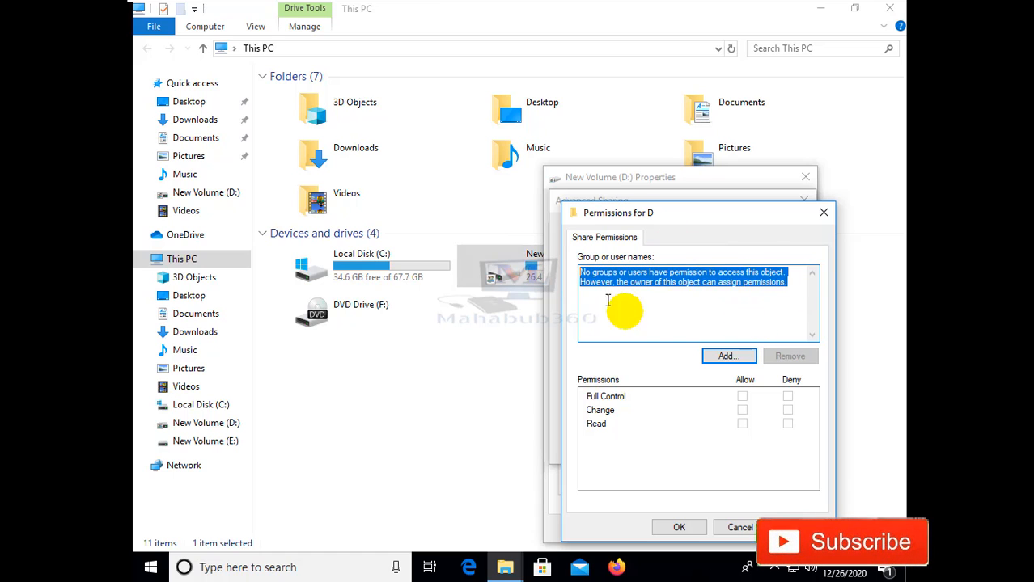
Find the Everyone group with an advanced search and add it to the share permissions for D
click(728, 356)
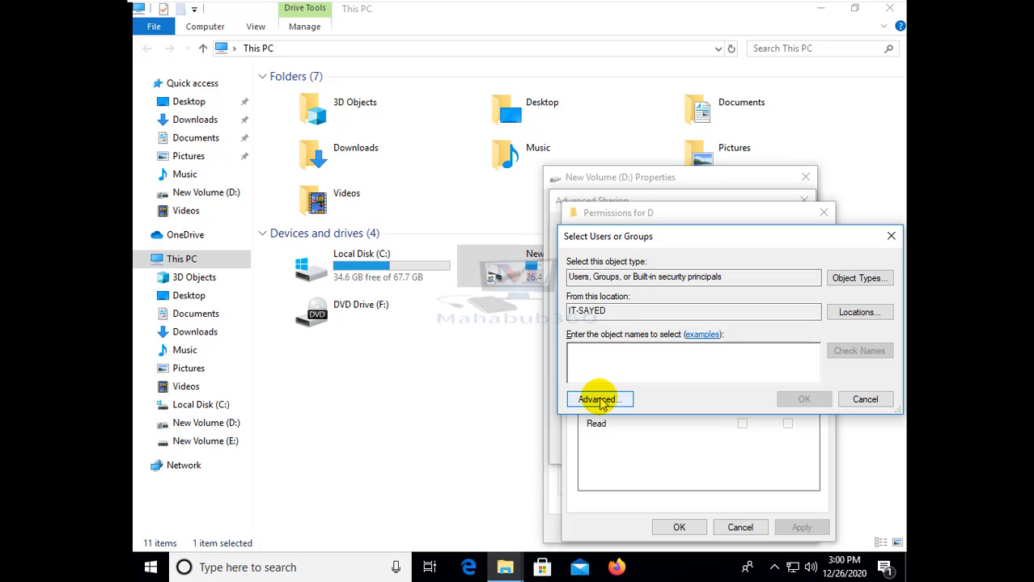
click(599, 399)
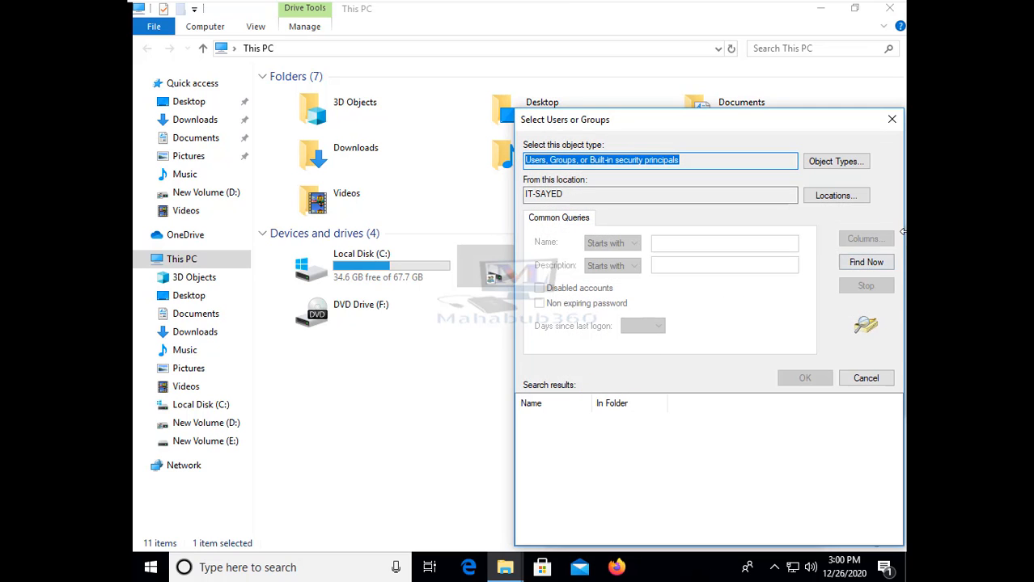
click(862, 274)
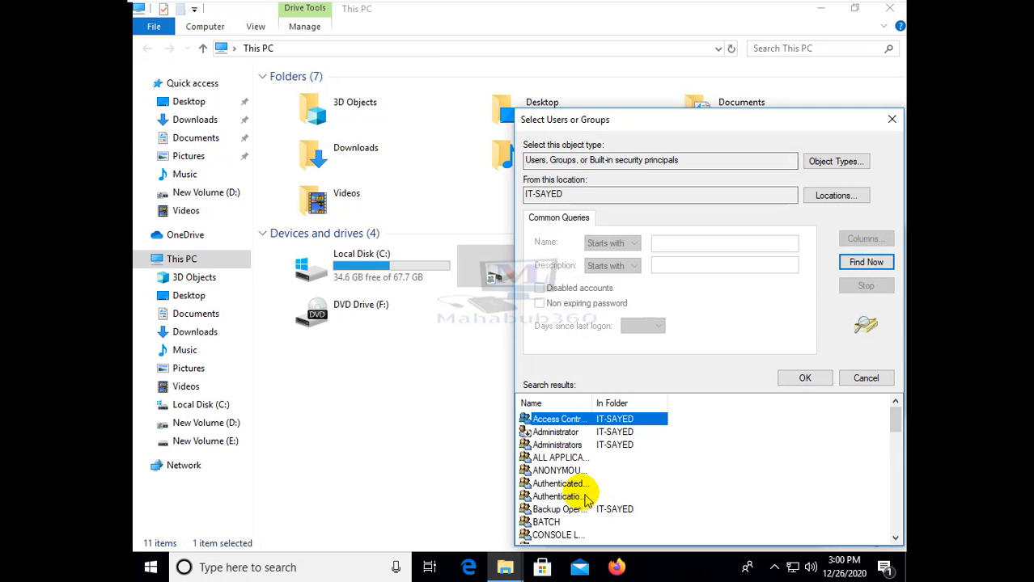
scroll(582, 497, down, 1)
scroll(582, 498, down, 4)
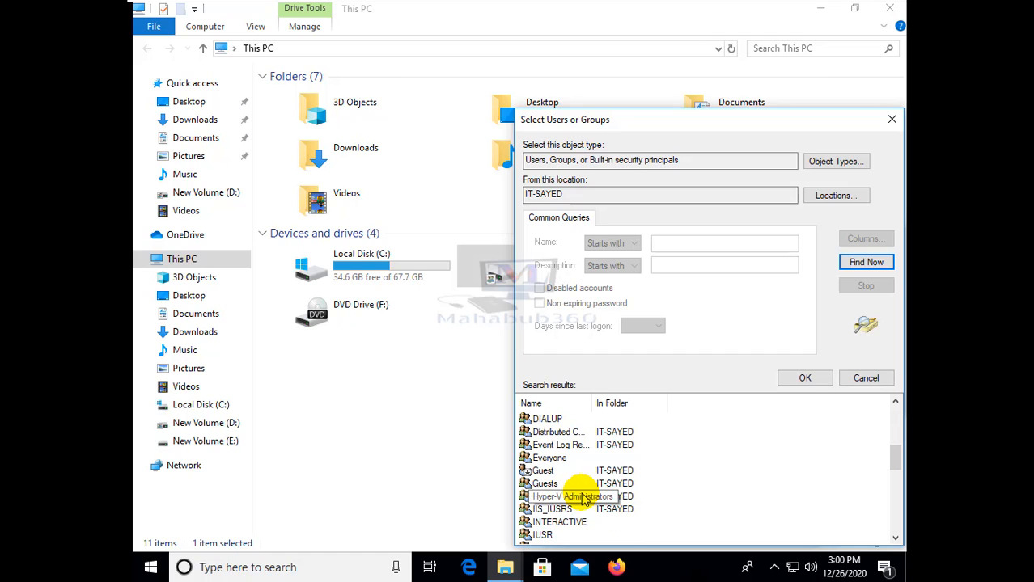
click(548, 458)
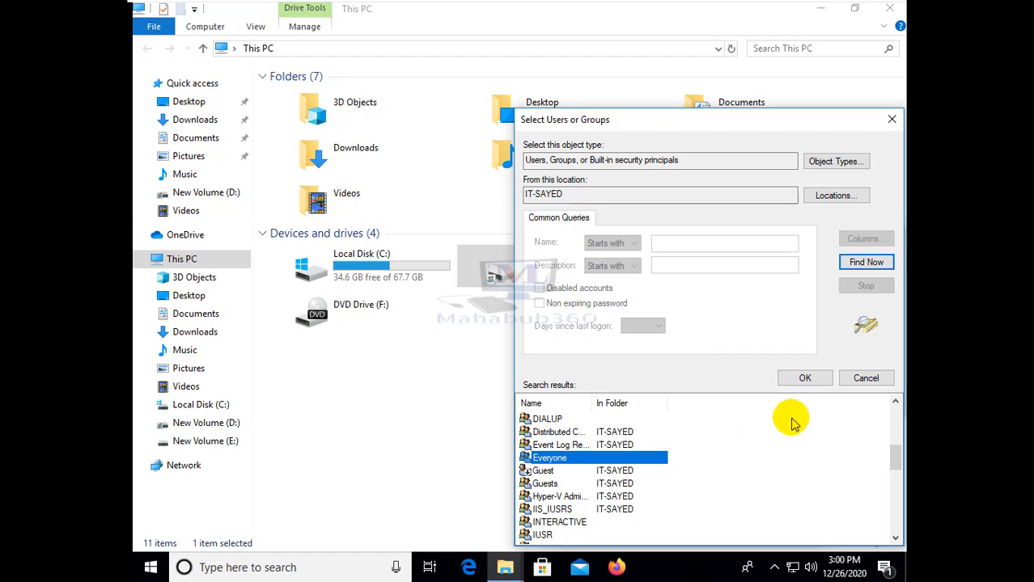
click(804, 379)
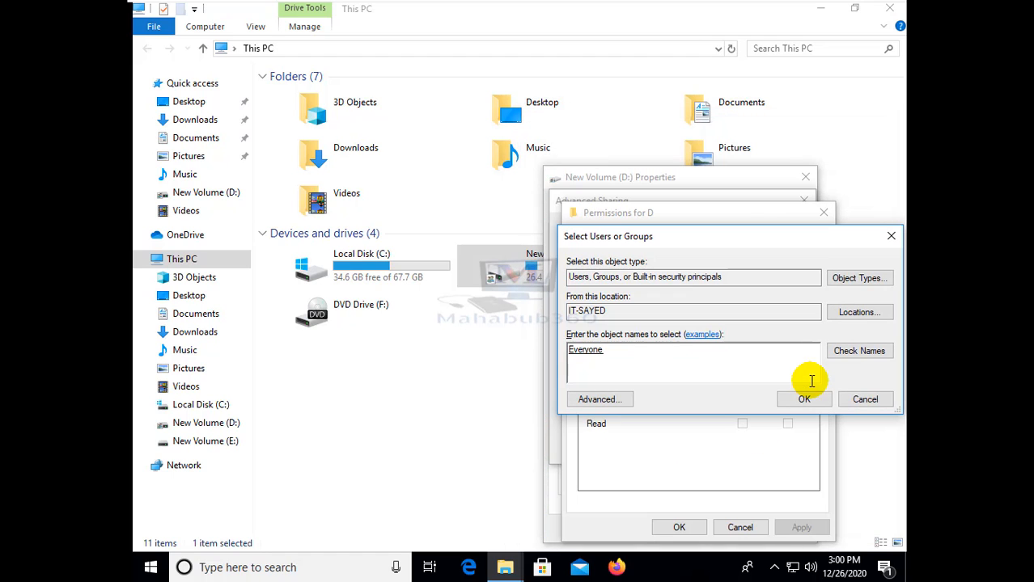
click(804, 404)
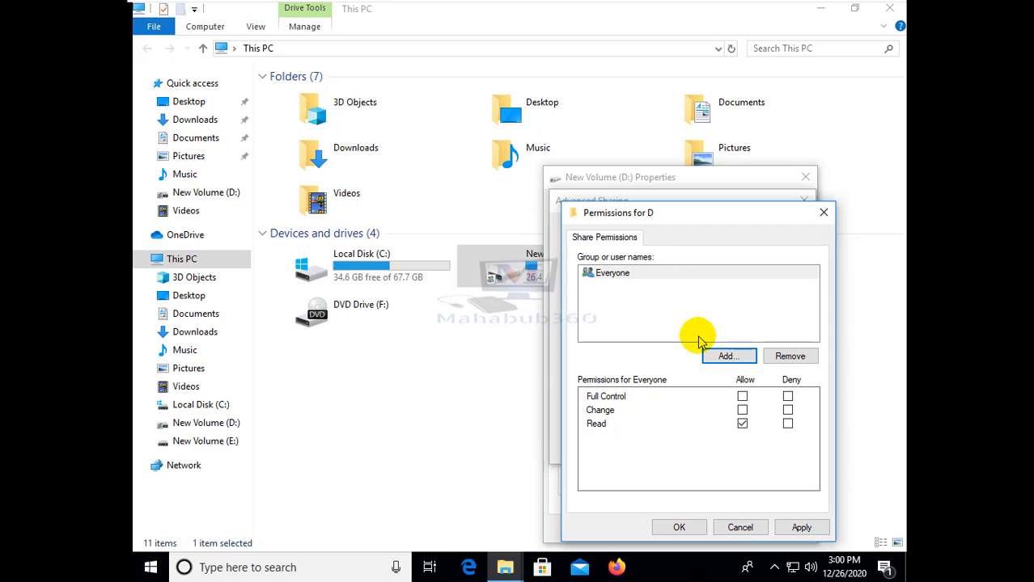
Allow Everyone Full Control on the D share, apply the permissions and close the drive's sharing and properties dialogs
click(742, 396)
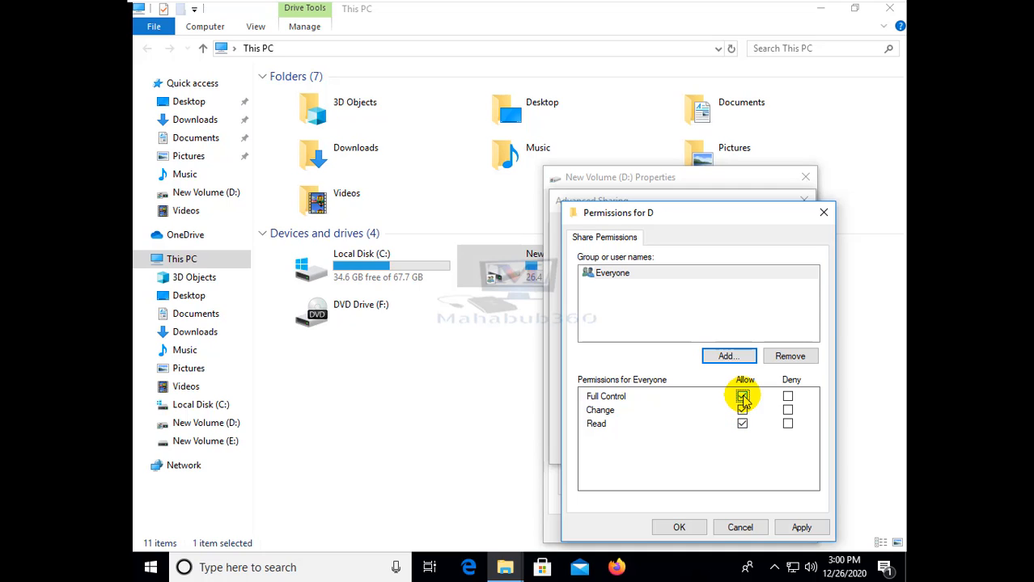
click(797, 528)
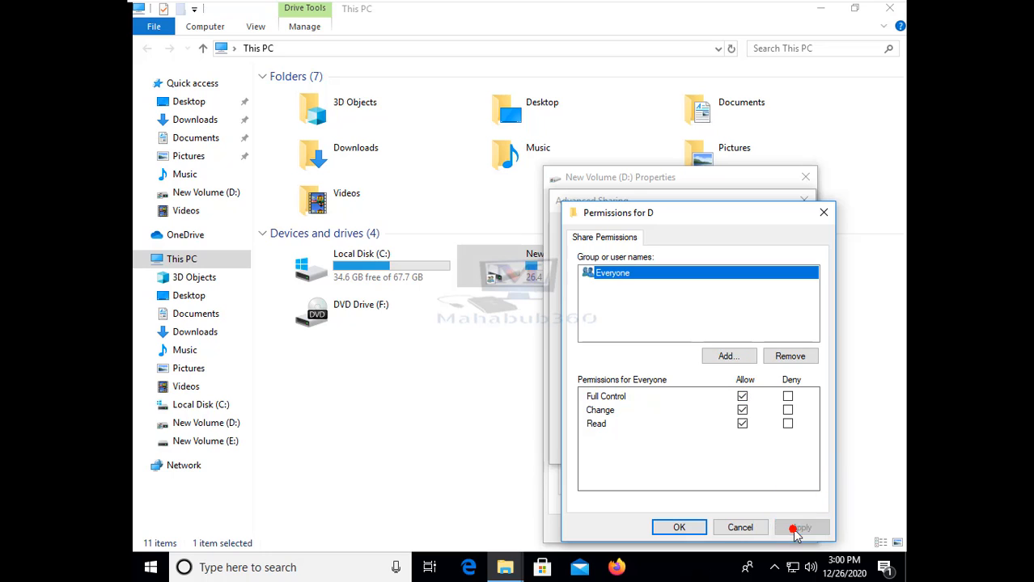
click(681, 529)
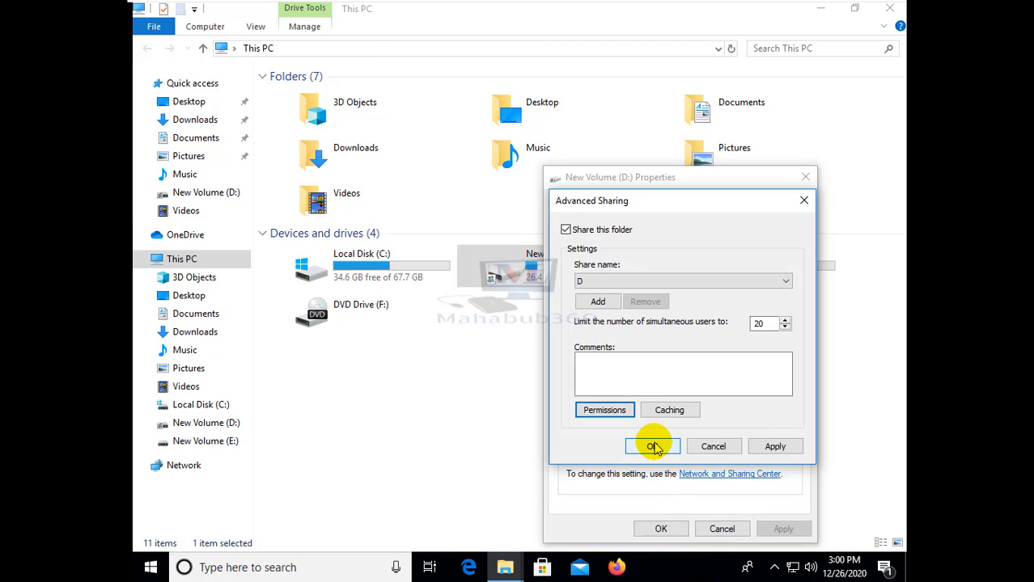
click(653, 447)
click(660, 529)
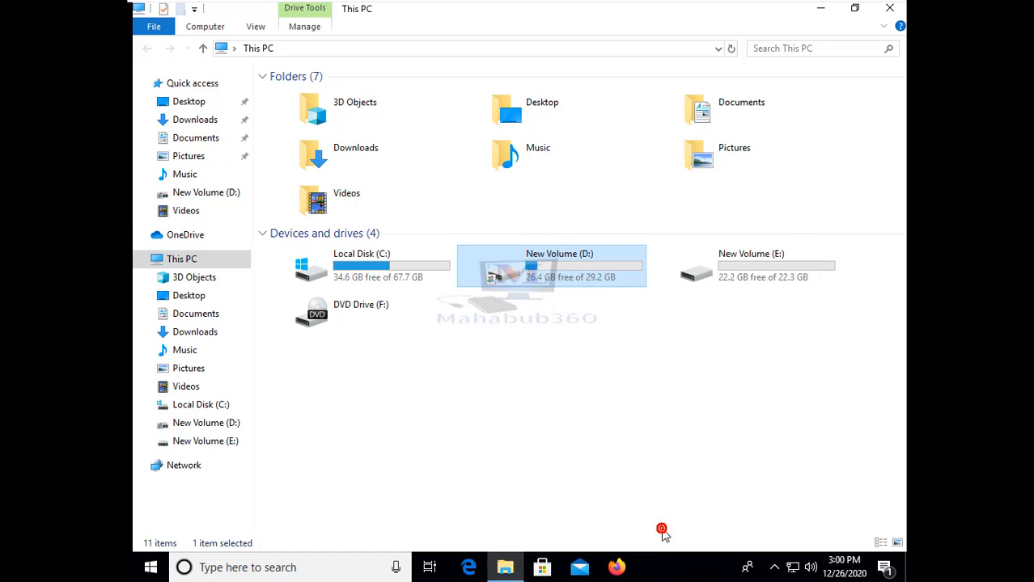
Refresh the drive view on the sharing computer, and on the client computer refresh the 30.30.30.50 share list and close its window
right_click(492, 360)
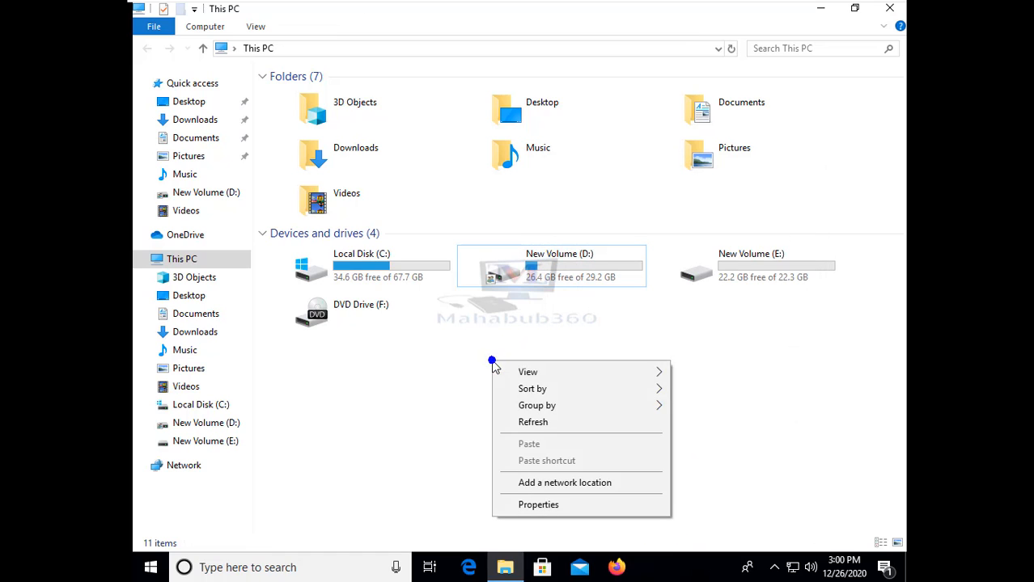
click(532, 422)
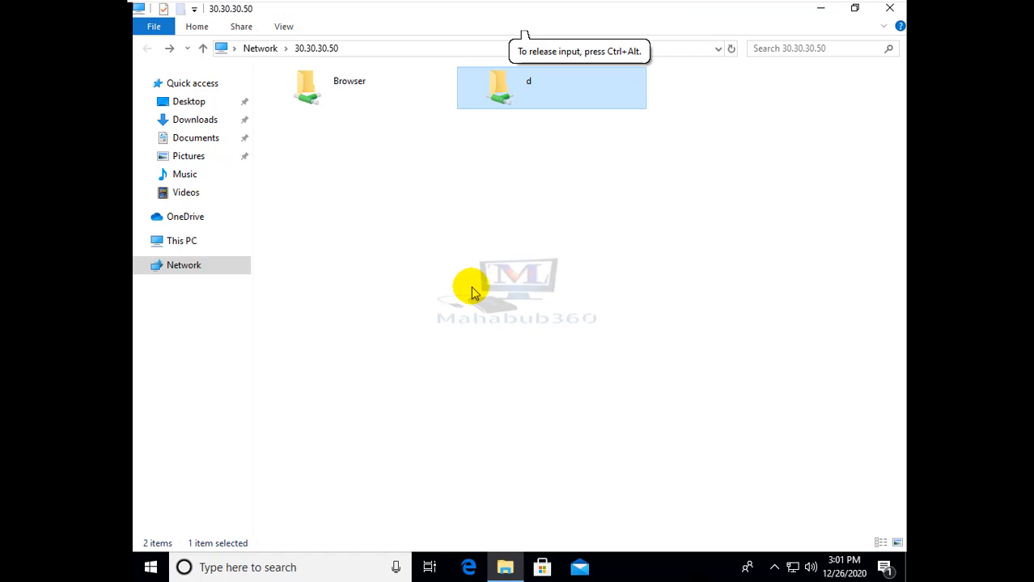
right_click(470, 269)
click(497, 322)
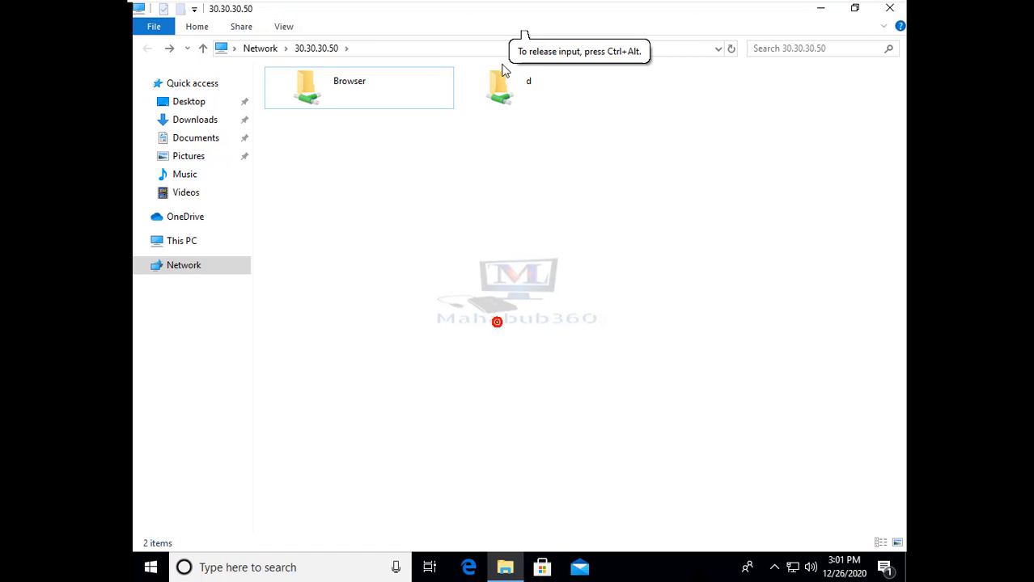
click(891, 13)
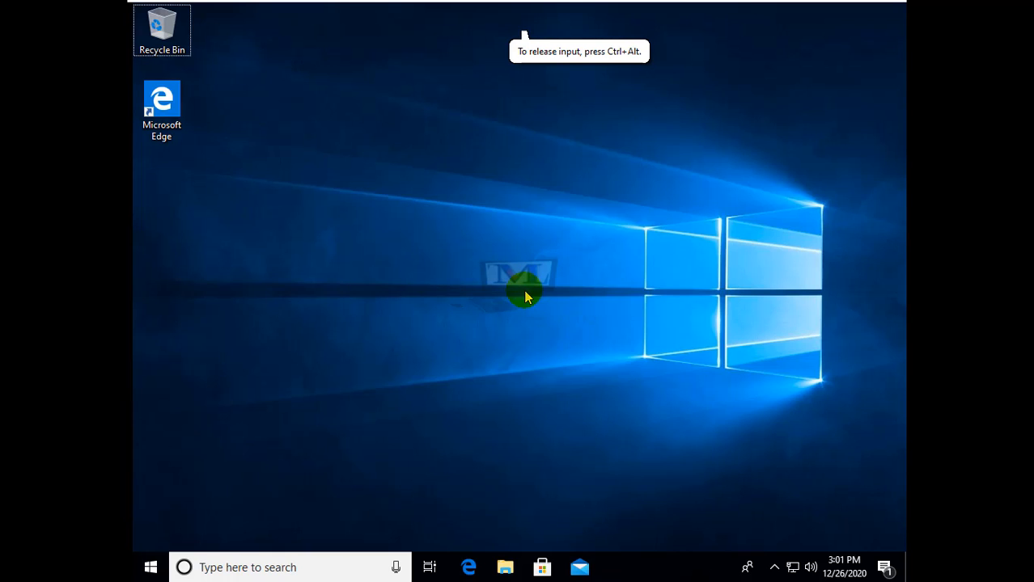
Reopen the shares of the network computer with the Run command \\30.30.30.50
key(super+r)
drag(258, 472, 208, 470)
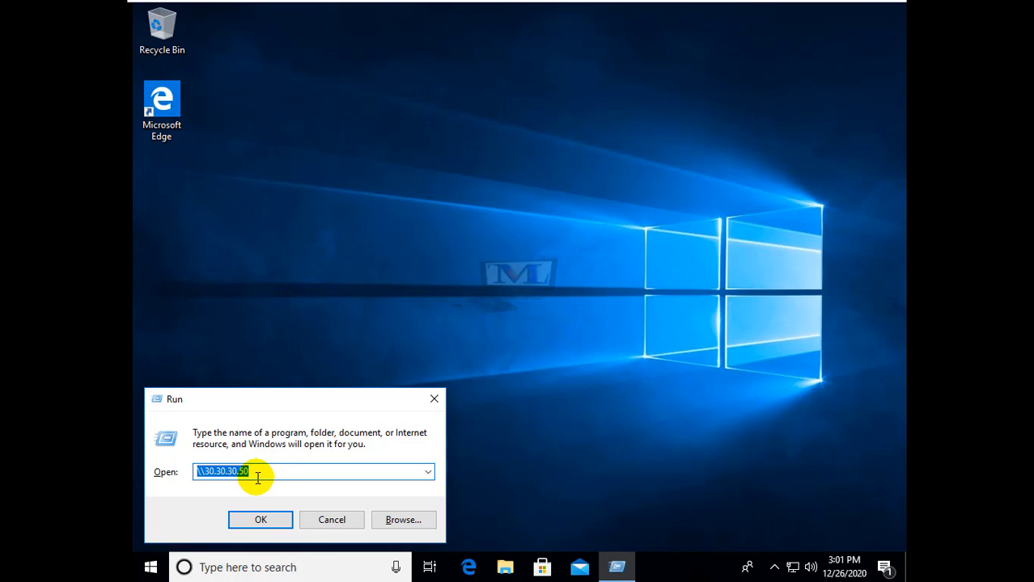
click(265, 522)
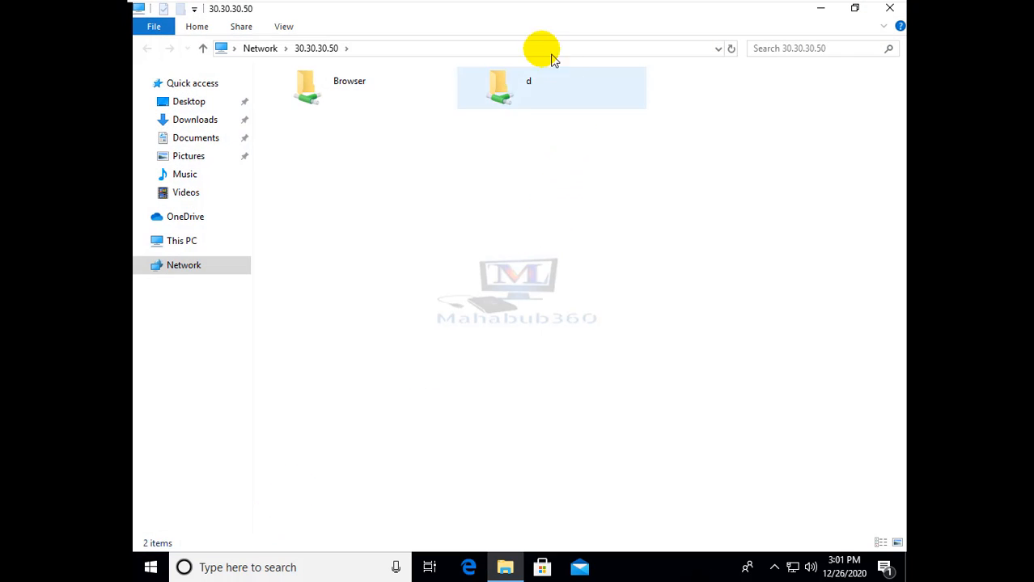
Check access to the Browser share and the d share on 30.30.30.50, and close the window
click(307, 94)
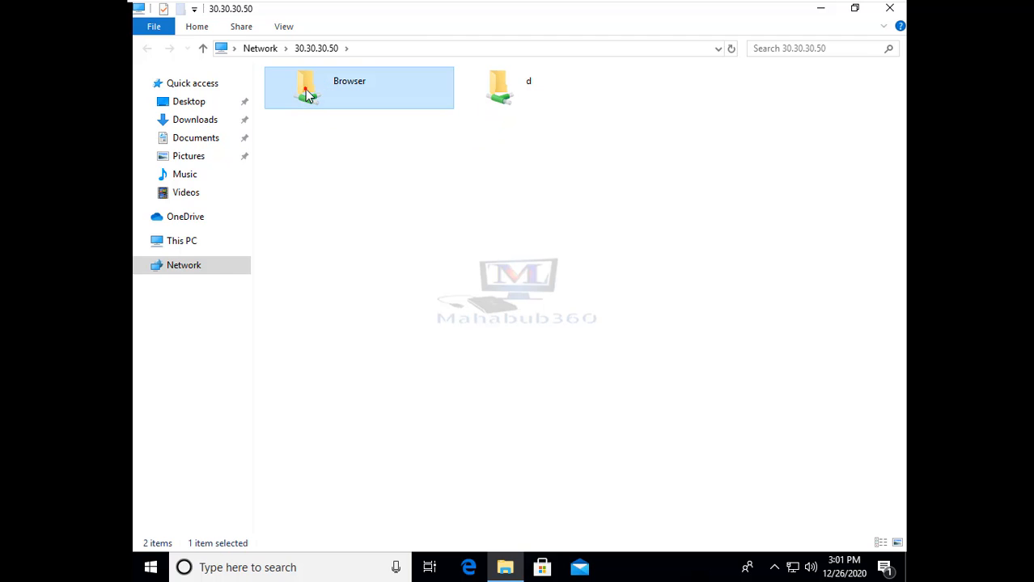
double_click(307, 95)
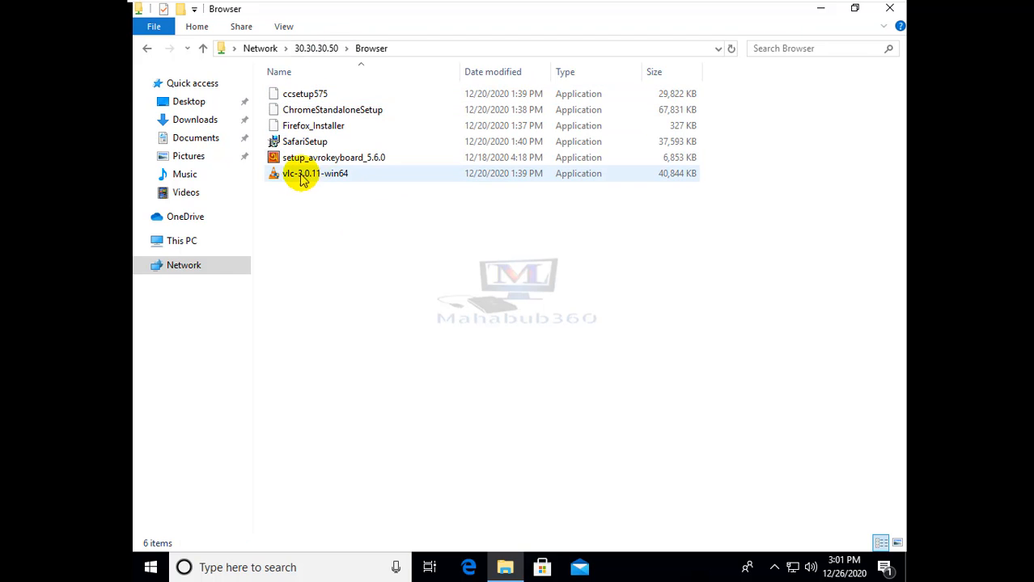
click(150, 50)
click(561, 213)
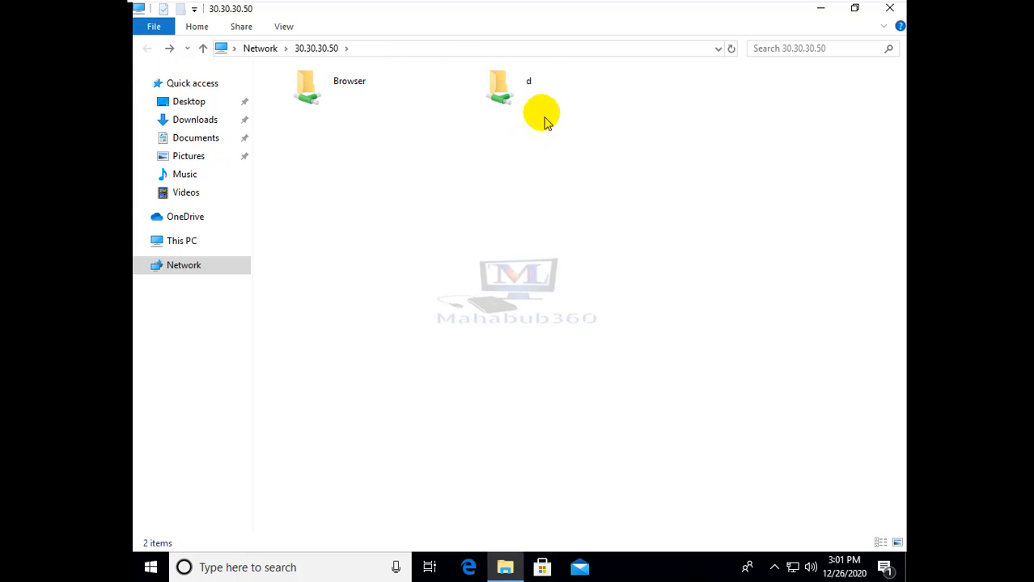
double_click(499, 89)
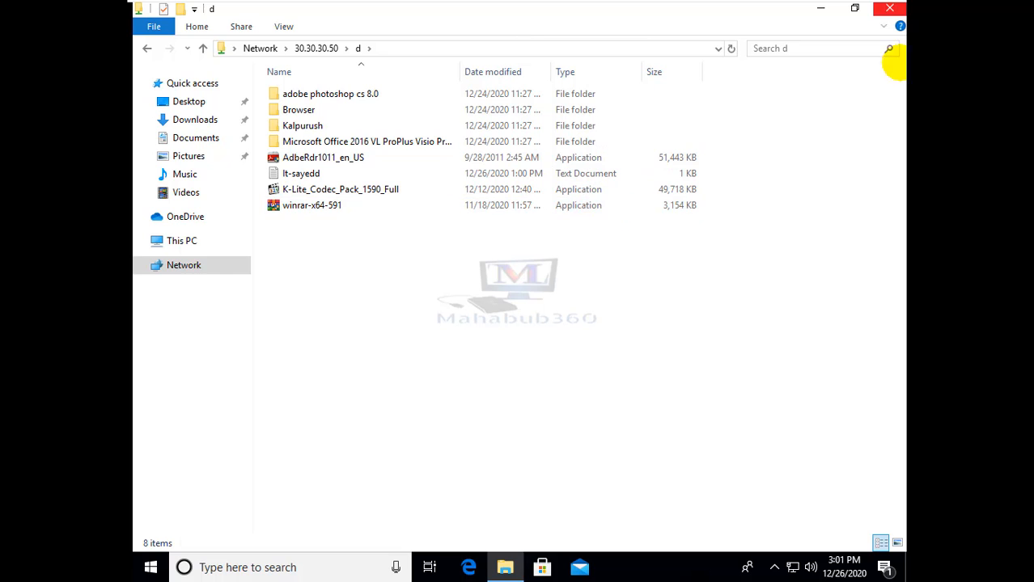
click(889, 12)
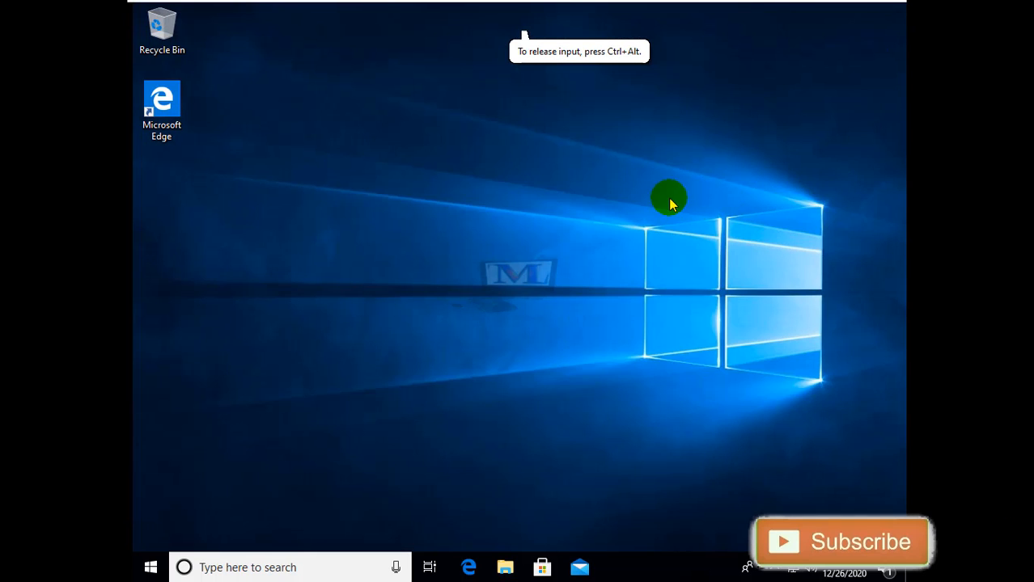